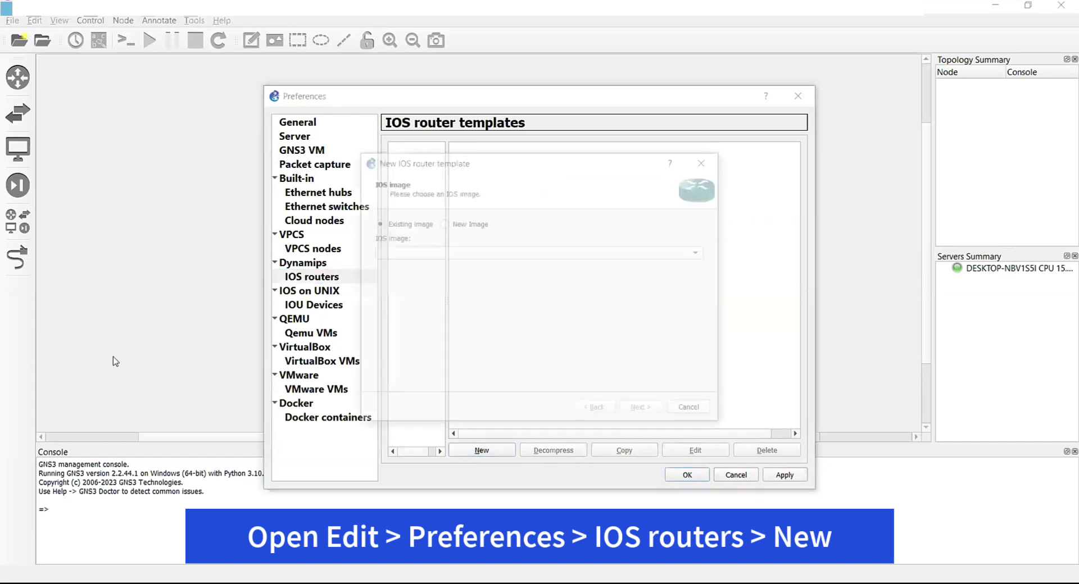
- Choose c7200-advipservicesk9-mz.152-4.S5.image as a new image for the IOS router template and continue to the name and platform settings
{"action": "left_click_drag", "start_coordinate": [440, 158], "coordinate": [539, 171]}
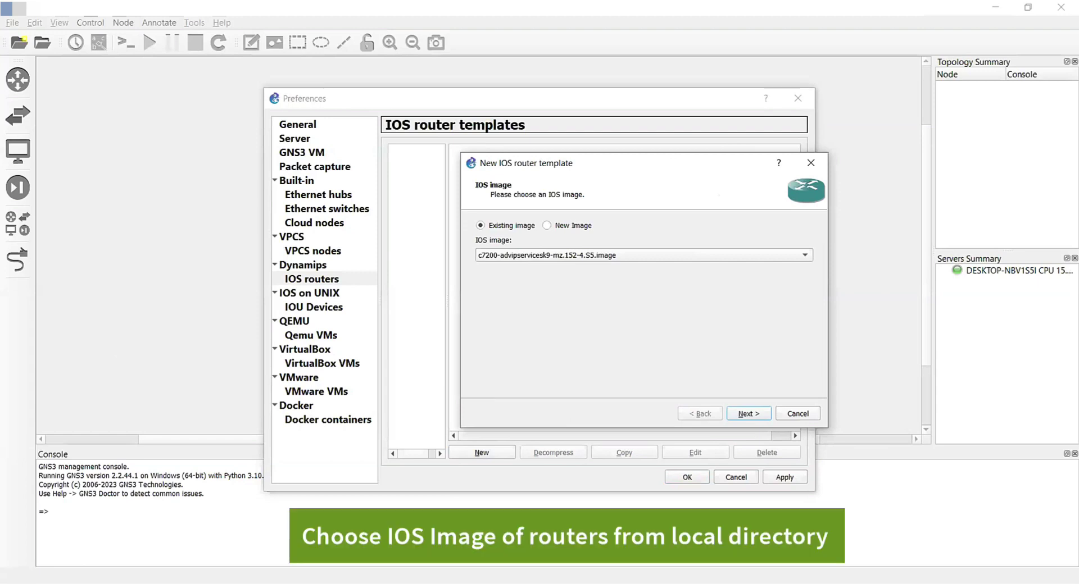
{"action": "left_click", "coordinate": [547, 226]}
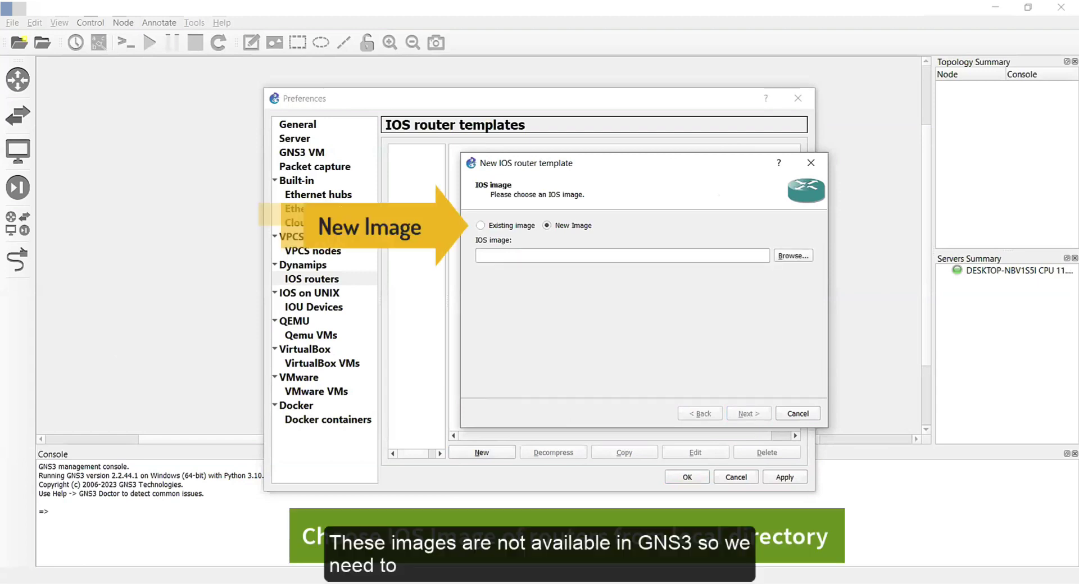
{"action": "left_click", "coordinate": [793, 256]}
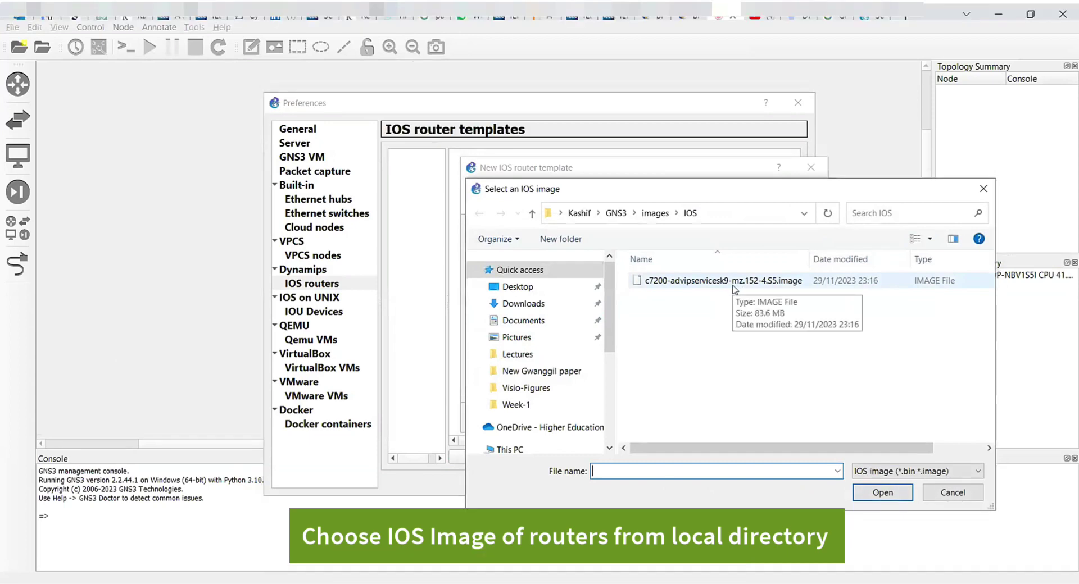
{"action": "double_click", "coordinate": [724, 280]}
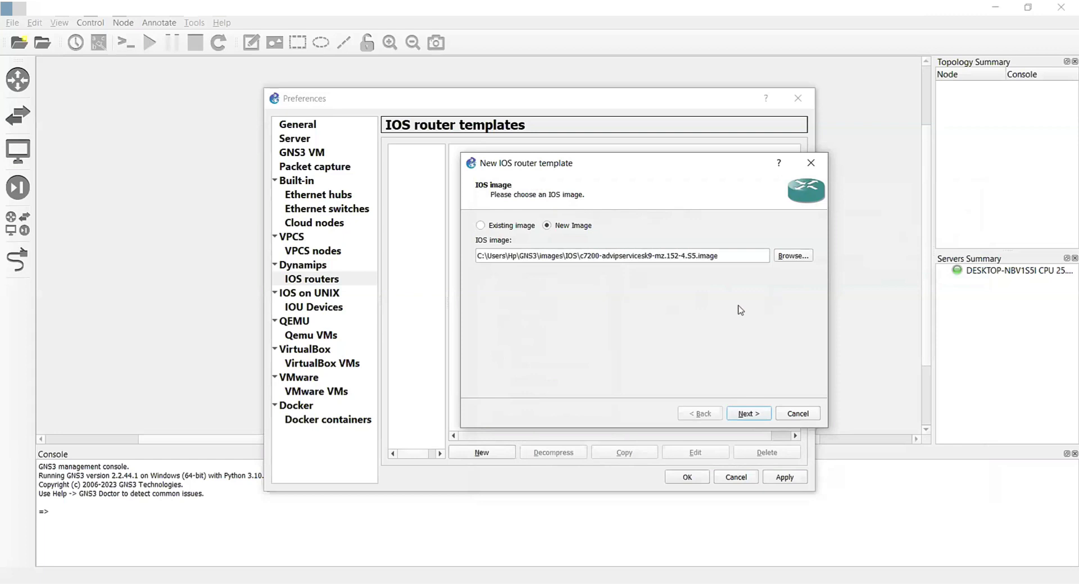
{"action": "key", "text": "Return"}
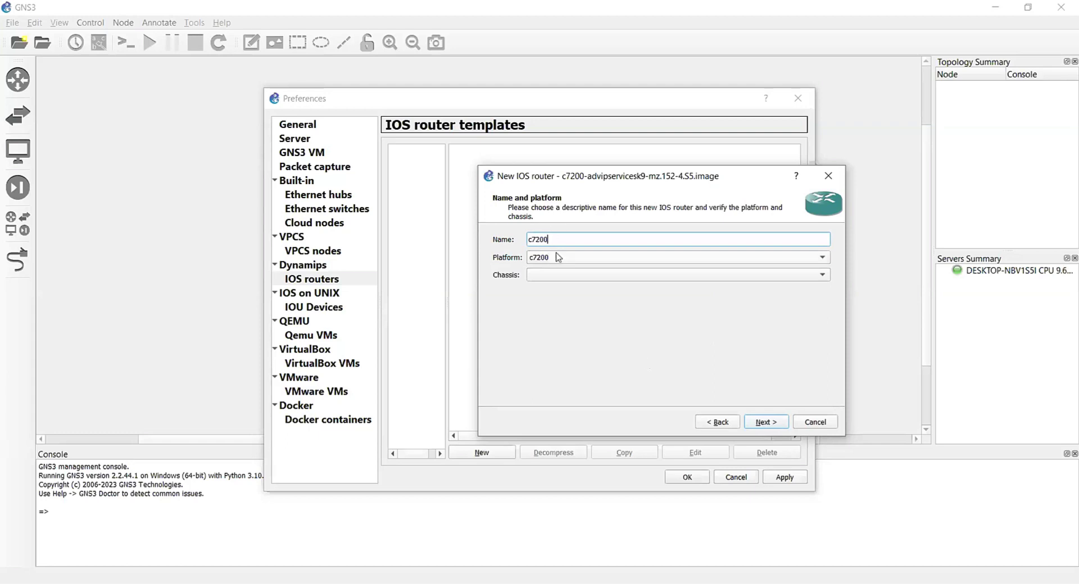
- Accept the name and platform c7200, 512 MiB RAM, and adapters C7200-IO-2FE in slot 0 and PA-2FE-TX in slot 1
{"action": "left_click", "coordinate": [769, 422]}
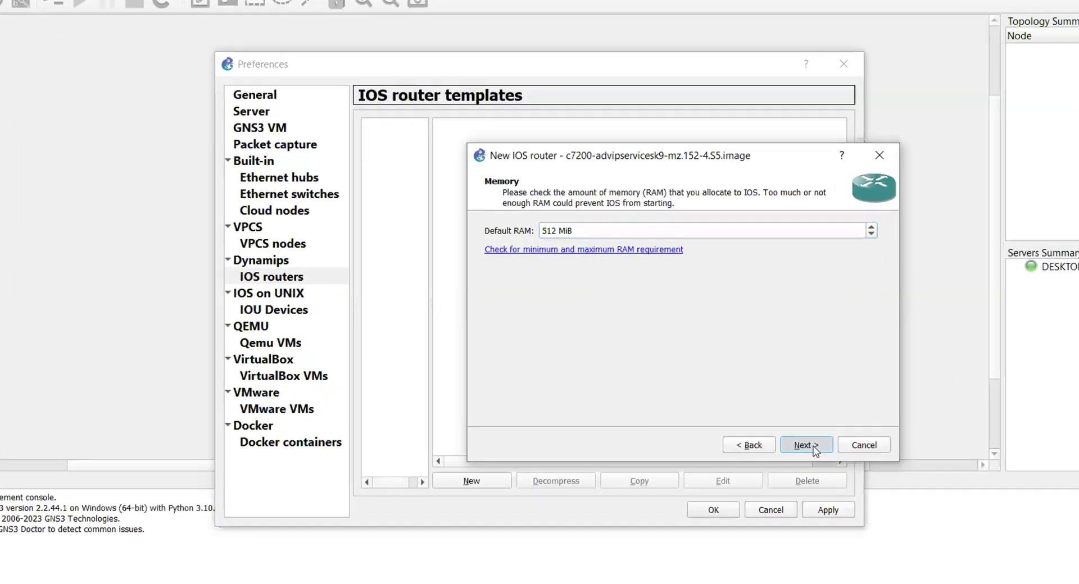
{"action": "left_click", "coordinate": [805, 445]}
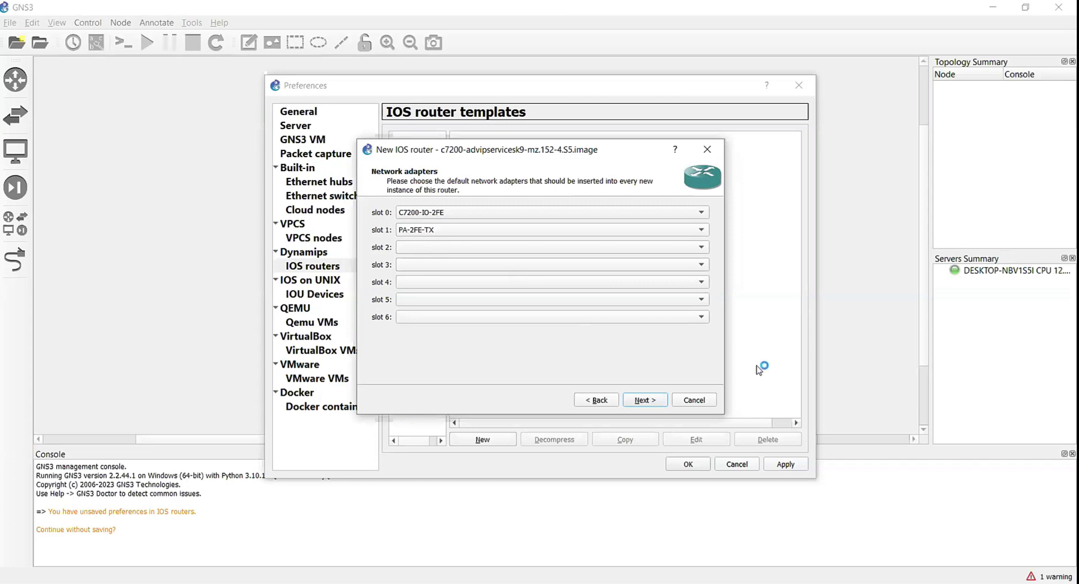
{"action": "left_click", "coordinate": [646, 403]}
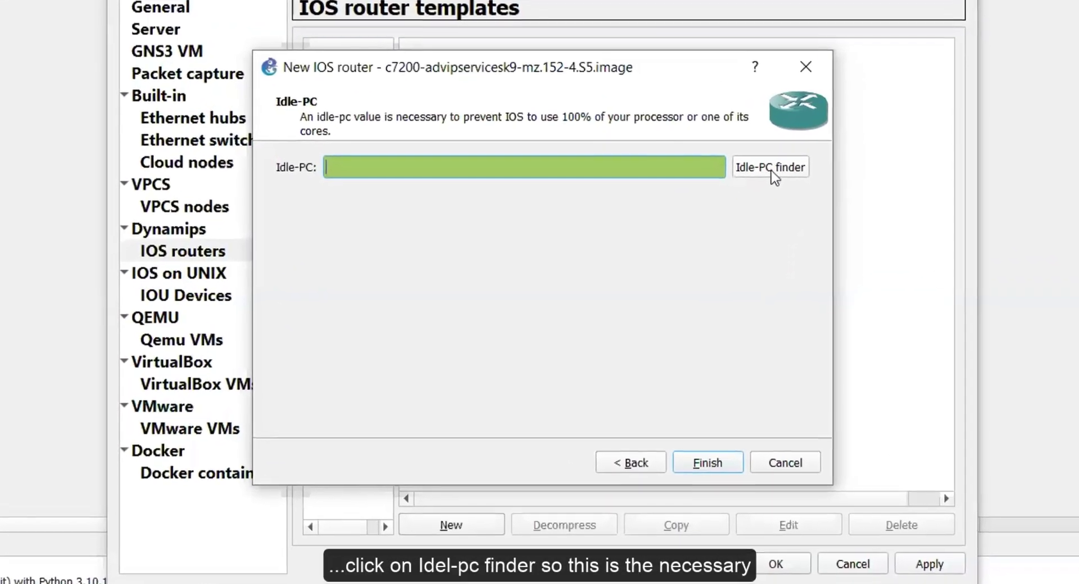
- Find a suitable Idle-PC value for the IOS image with the Idle-PC finder and finish the router template
{"action": "left_click", "coordinate": [763, 171]}
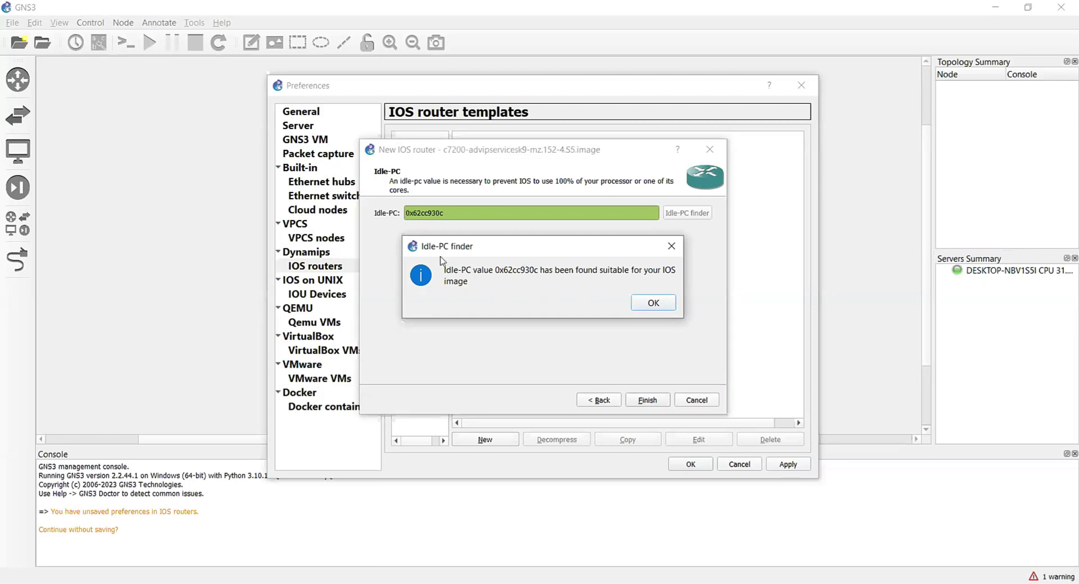
{"action": "left_click", "coordinate": [651, 304]}
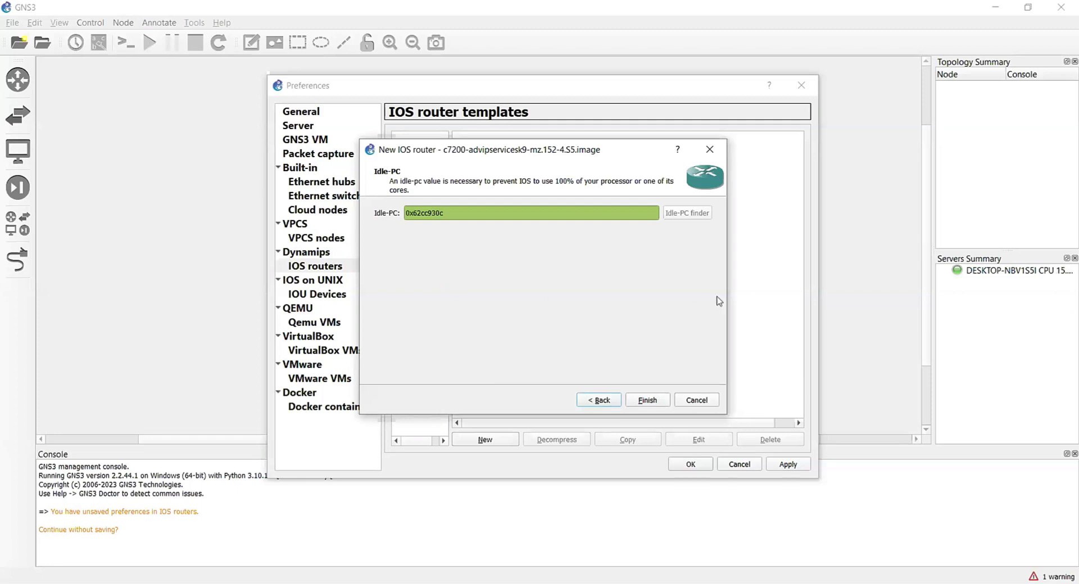
{"action": "left_click", "coordinate": [640, 401]}
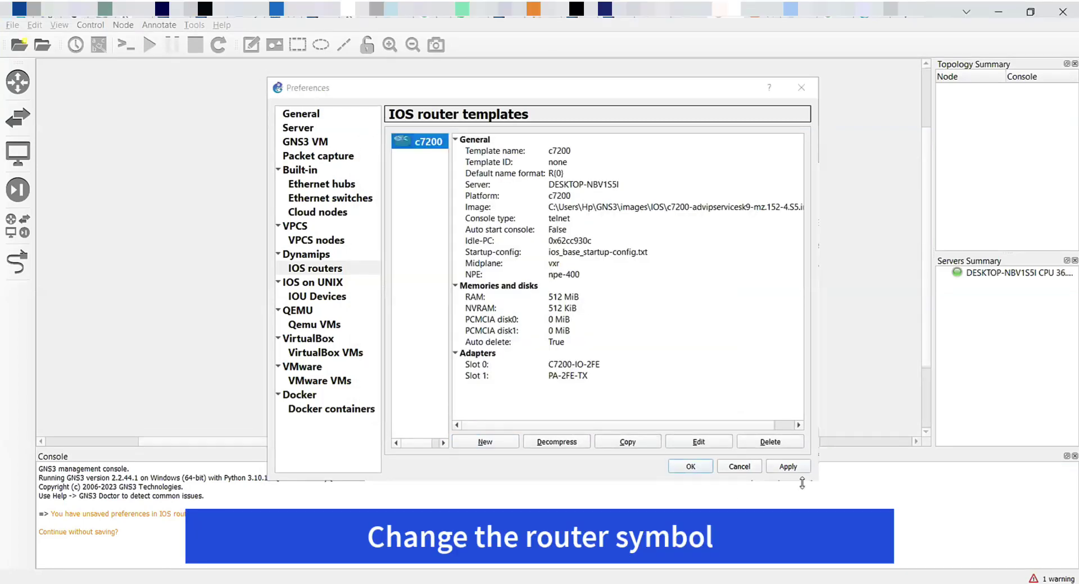
{"action": "left_click", "coordinate": [698, 442]}
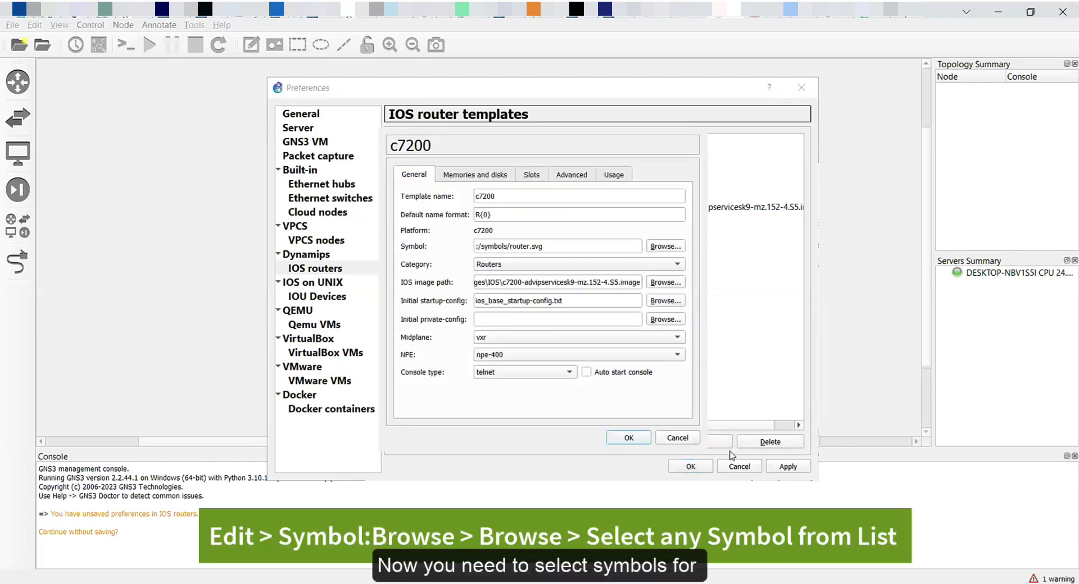
{"action": "left_click_drag", "start_coordinate": [549, 118], "coordinate": [470, 91]}
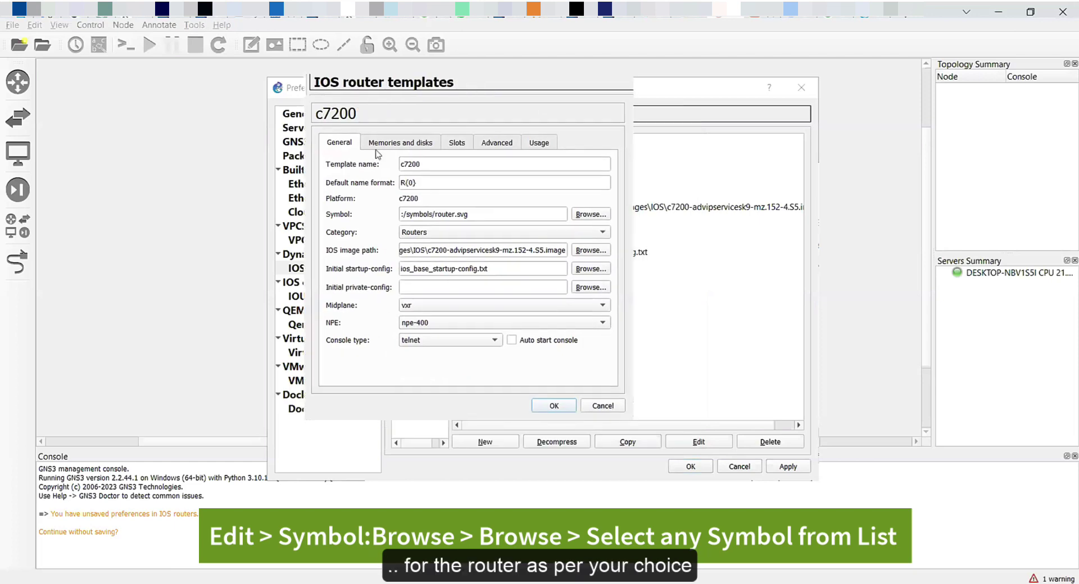
{"action": "left_click", "coordinate": [549, 411]}
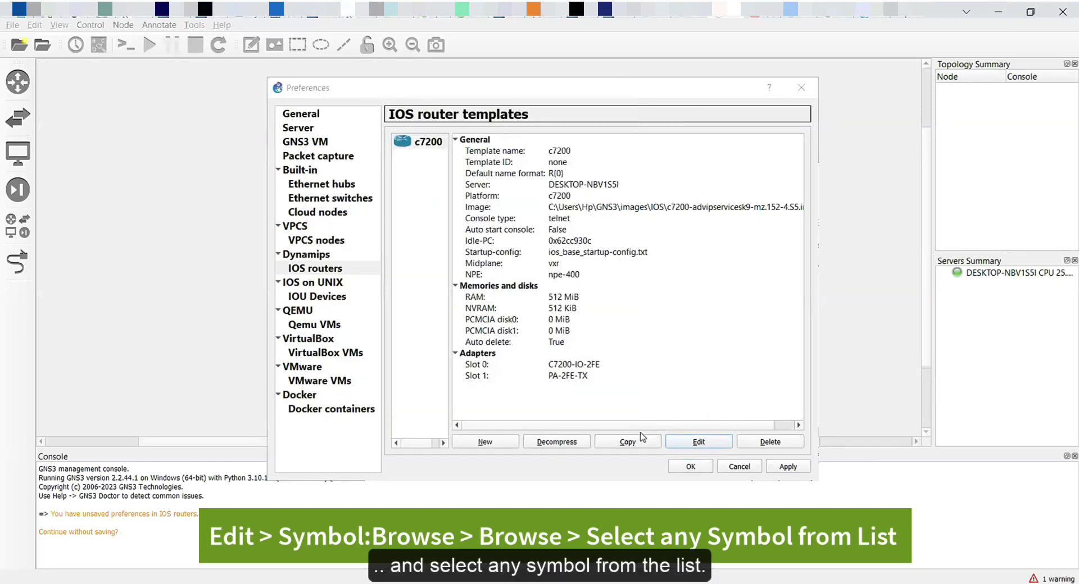
- Open the symbol selection for the c7200 template and look through the blue, gray, green and red Affinity-circle sets
{"action": "left_click", "coordinate": [698, 442]}
{"action": "left_click_drag", "start_coordinate": [508, 124], "coordinate": [458, 133]}
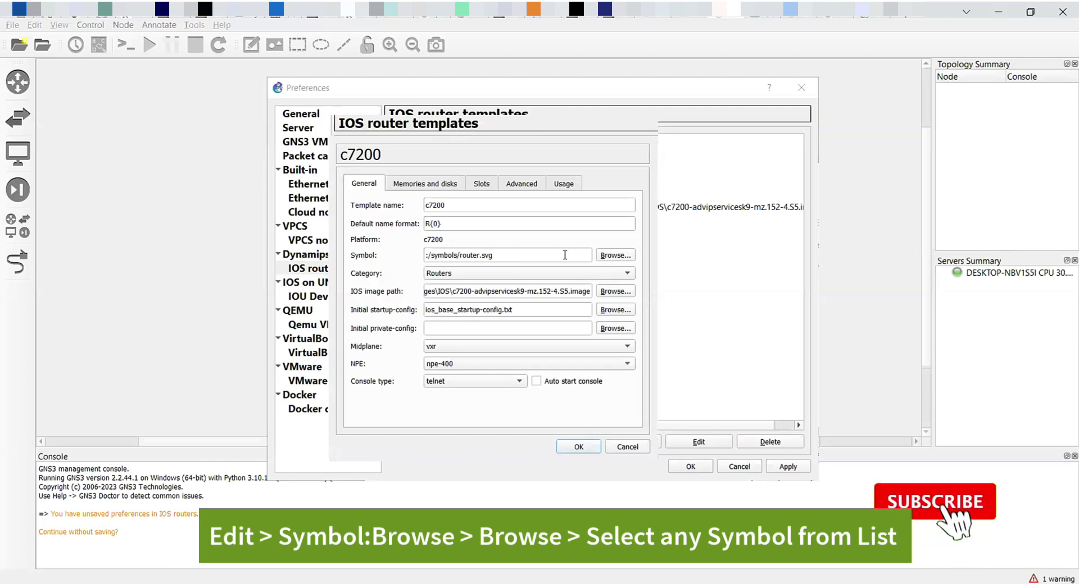
{"action": "left_click", "coordinate": [616, 260]}
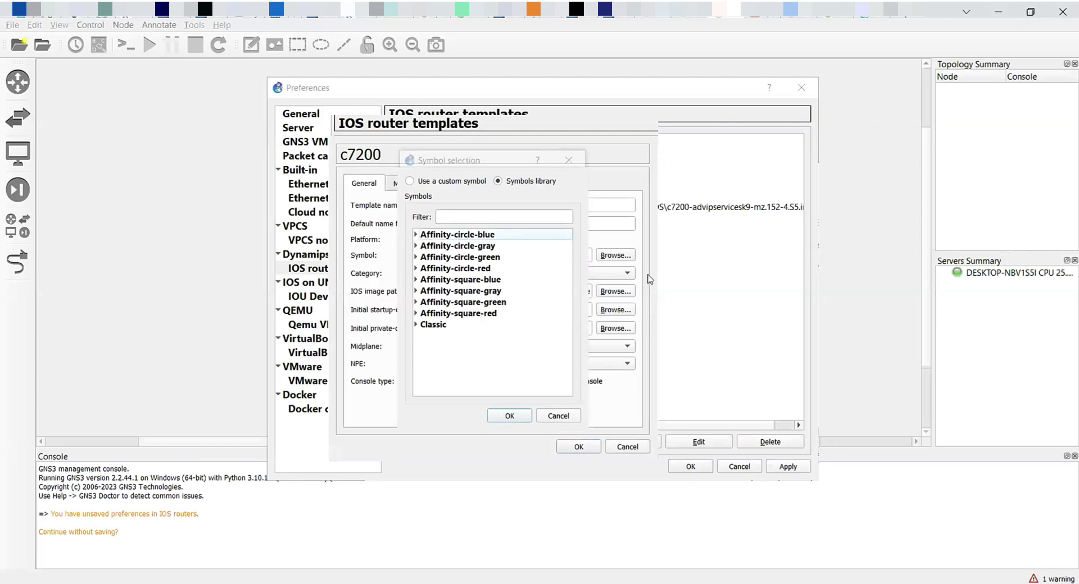
{"action": "left_click", "coordinate": [417, 236]}
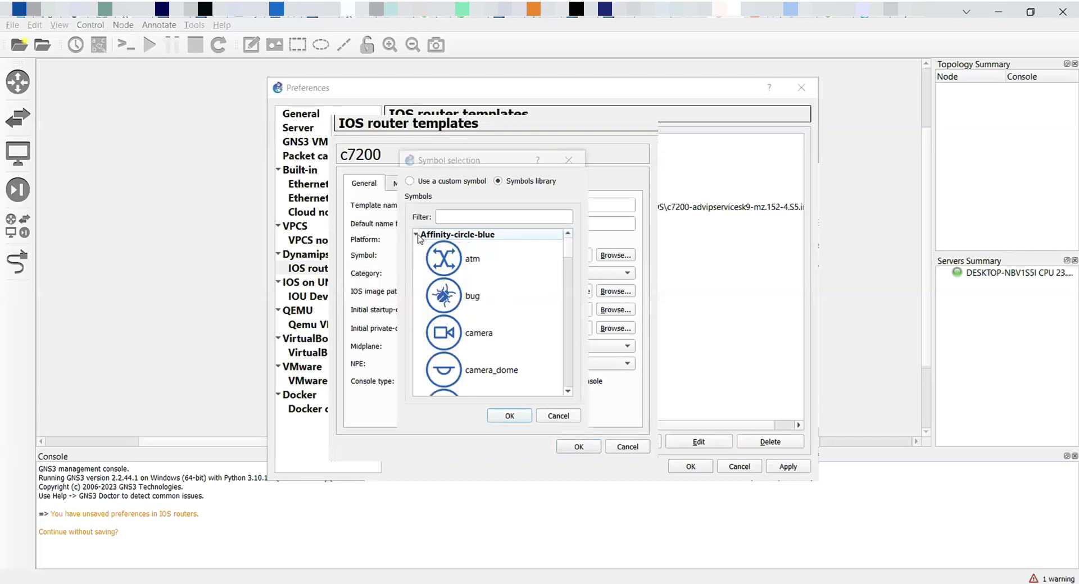
{"action": "left_click", "coordinate": [416, 235]}
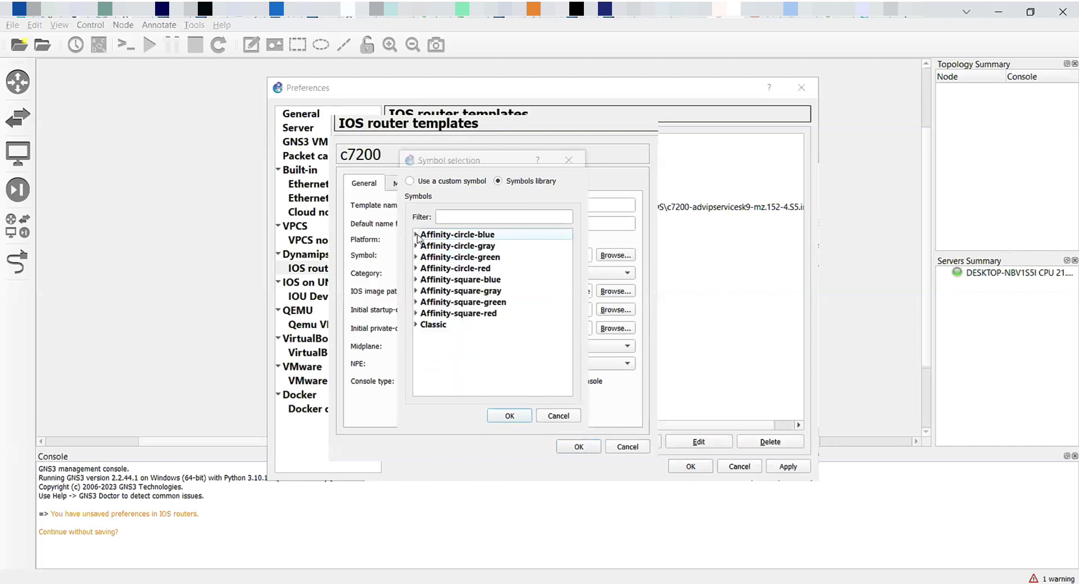
{"action": "left_click", "coordinate": [416, 245]}
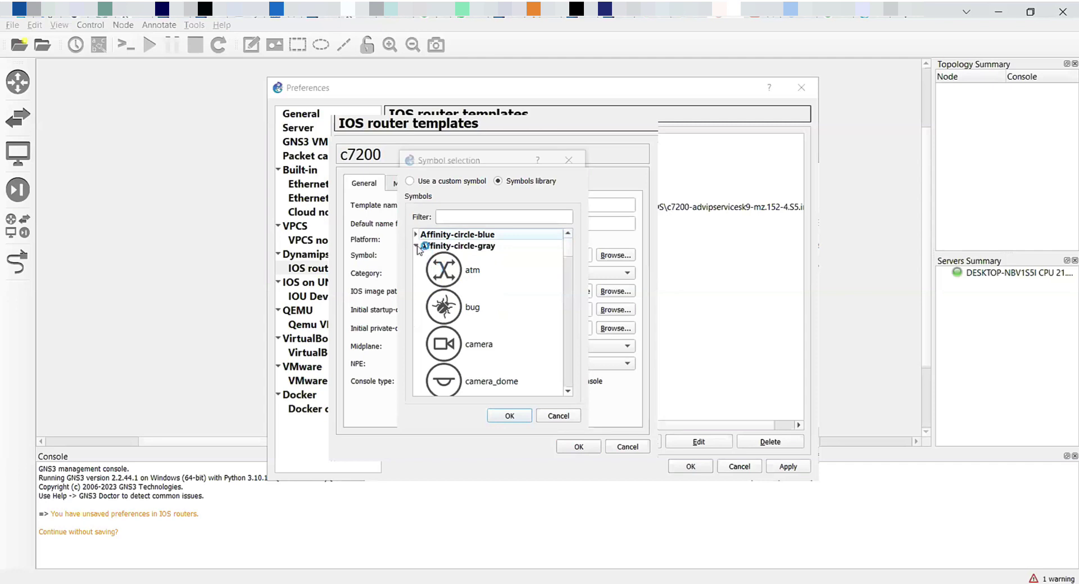
{"action": "left_click", "coordinate": [416, 245]}
{"action": "left_click", "coordinate": [416, 257]}
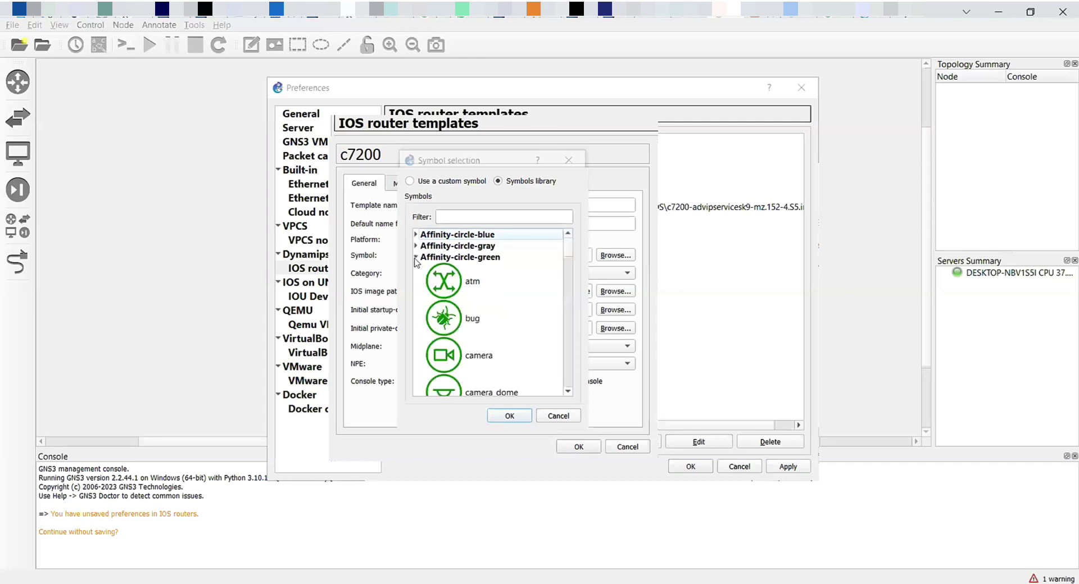
{"action": "left_click", "coordinate": [416, 257]}
{"action": "left_click", "coordinate": [416, 269]}
{"action": "left_click", "coordinate": [415, 269]}
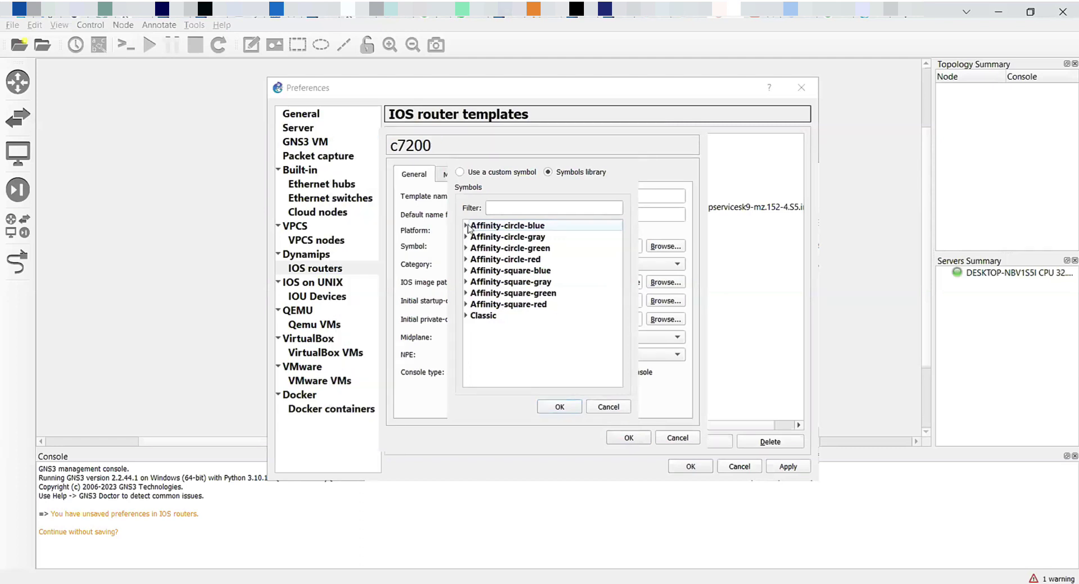
- Assign the router symbol from the Affinity-circle-blue set to the c7200 template, then apply and close the preferences
{"action": "left_click", "coordinate": [467, 225]}
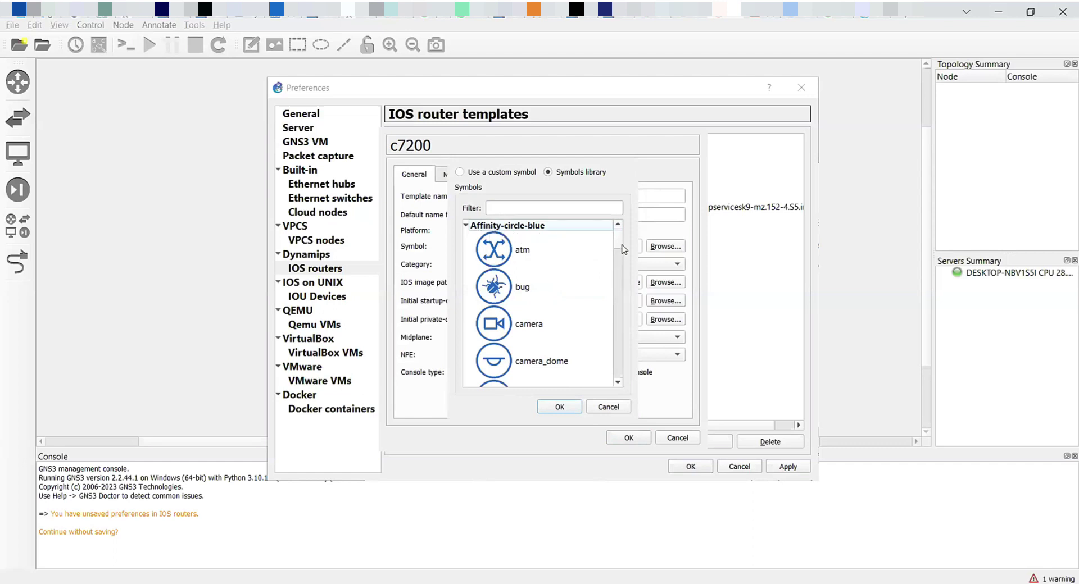
{"action": "left_click", "coordinate": [618, 383]}
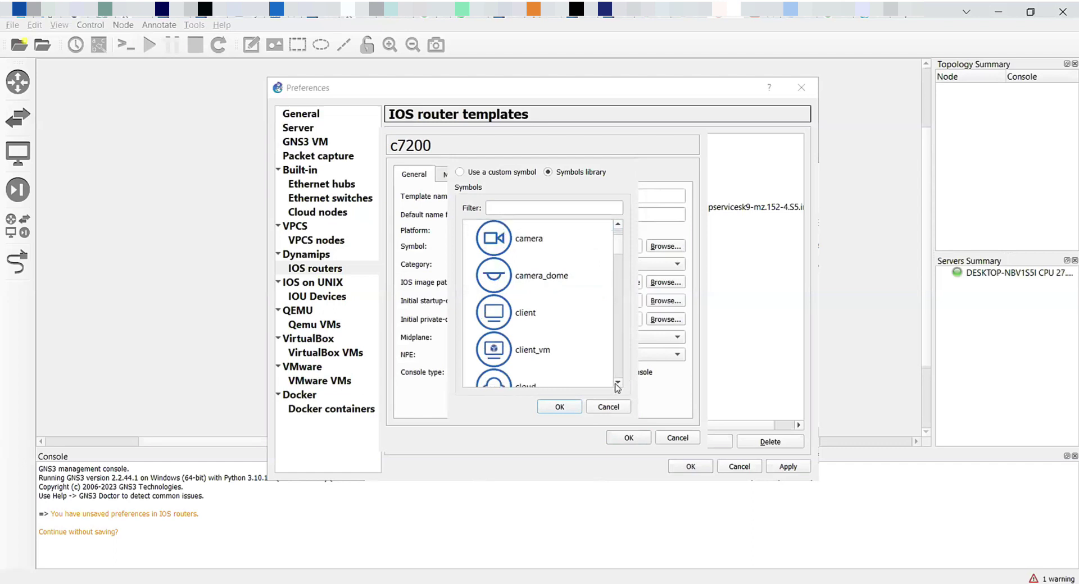
{"action": "left_click_drag", "start_coordinate": [618, 384], "coordinate": [618, 384]}
{"action": "left_click", "coordinate": [498, 315]}
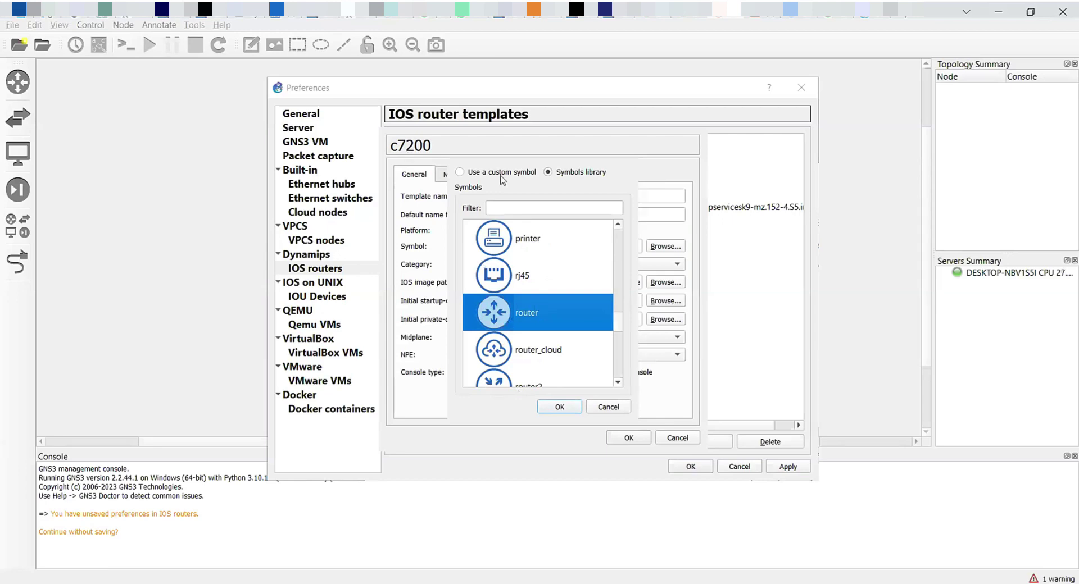
{"action": "left_click", "coordinate": [568, 409]}
{"action": "left_click", "coordinate": [625, 439]}
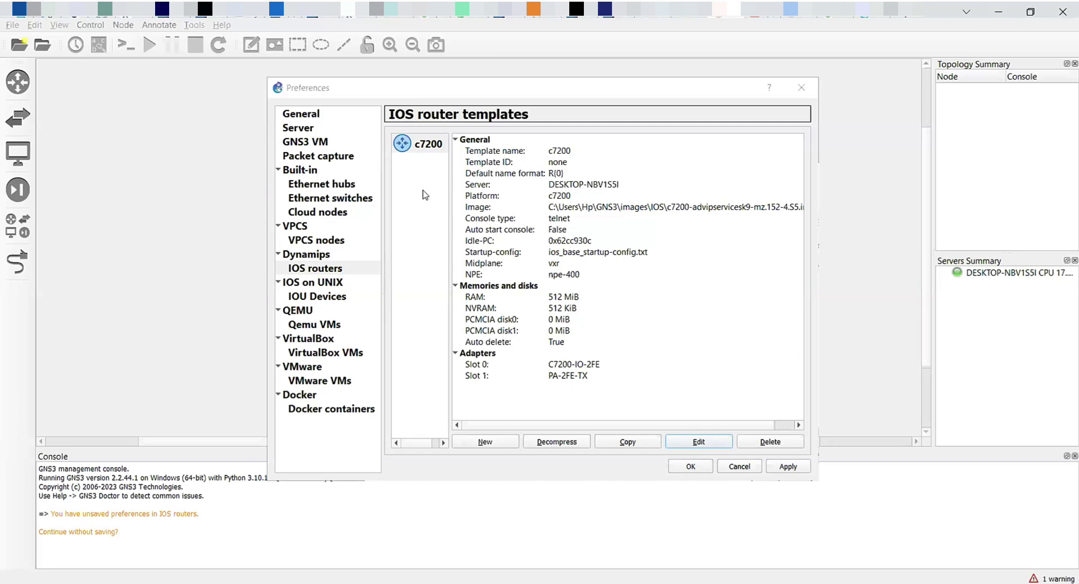
{"action": "left_click", "coordinate": [773, 470]}
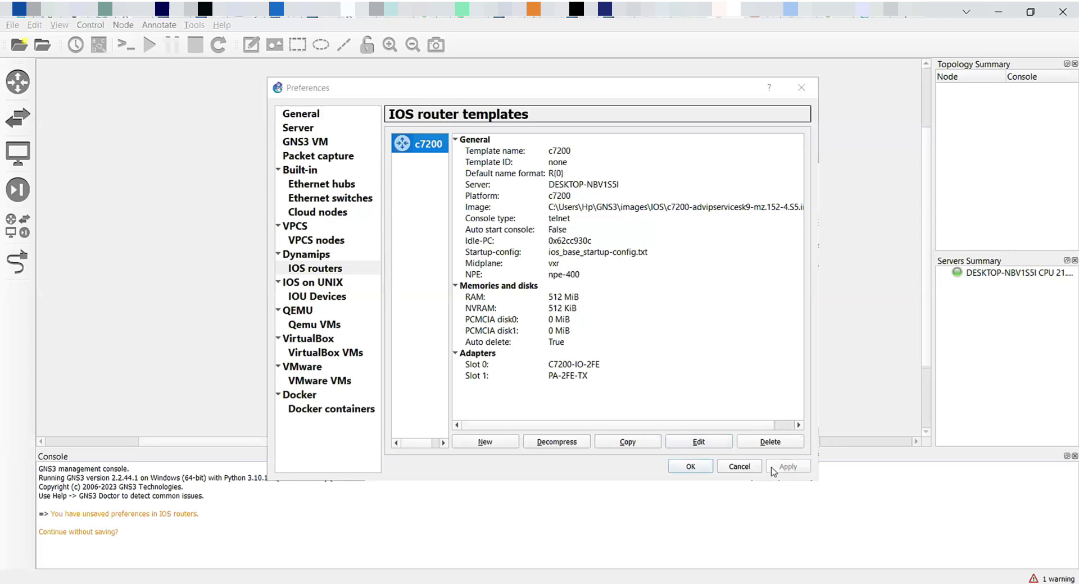
{"action": "left_click", "coordinate": [687, 469]}
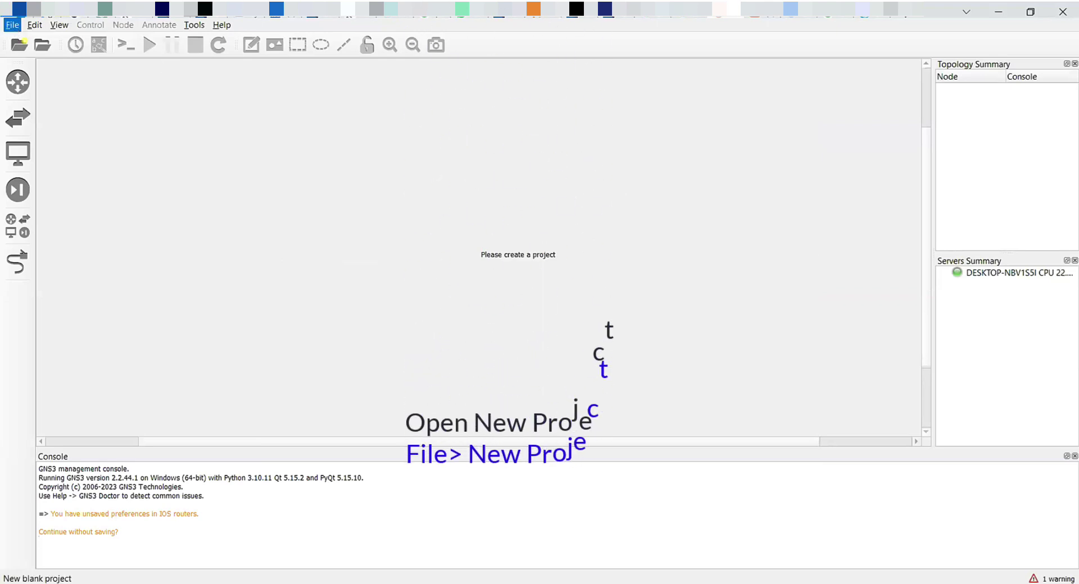
- Create a new blank project named Firstlab in the default projects location
{"action": "left_click", "coordinate": [56, 39]}
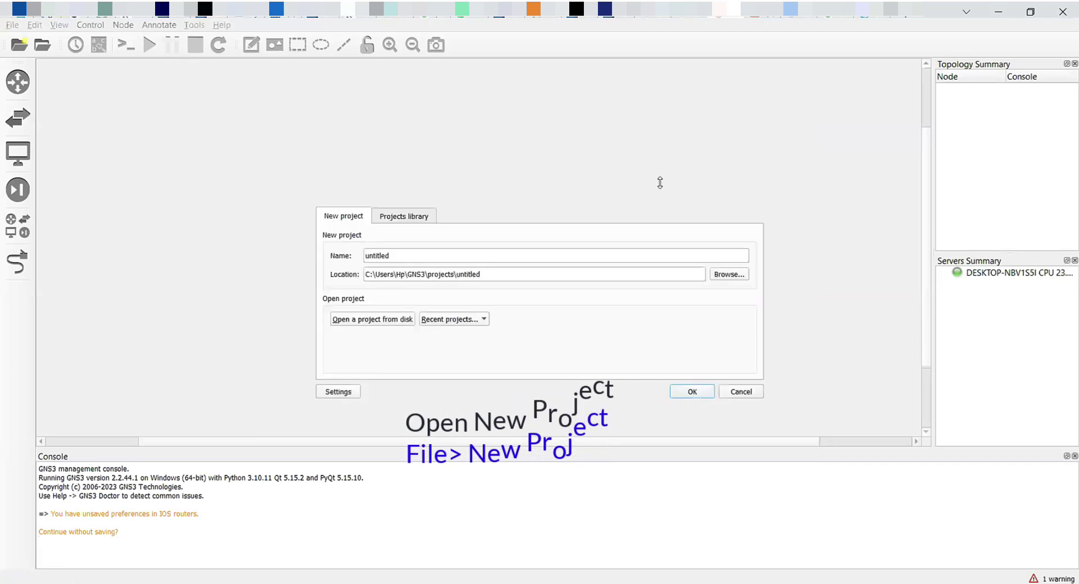
{"action": "left_click_drag", "start_coordinate": [536, 196], "coordinate": [526, 175]}
{"action": "double_click", "coordinate": [390, 235]}
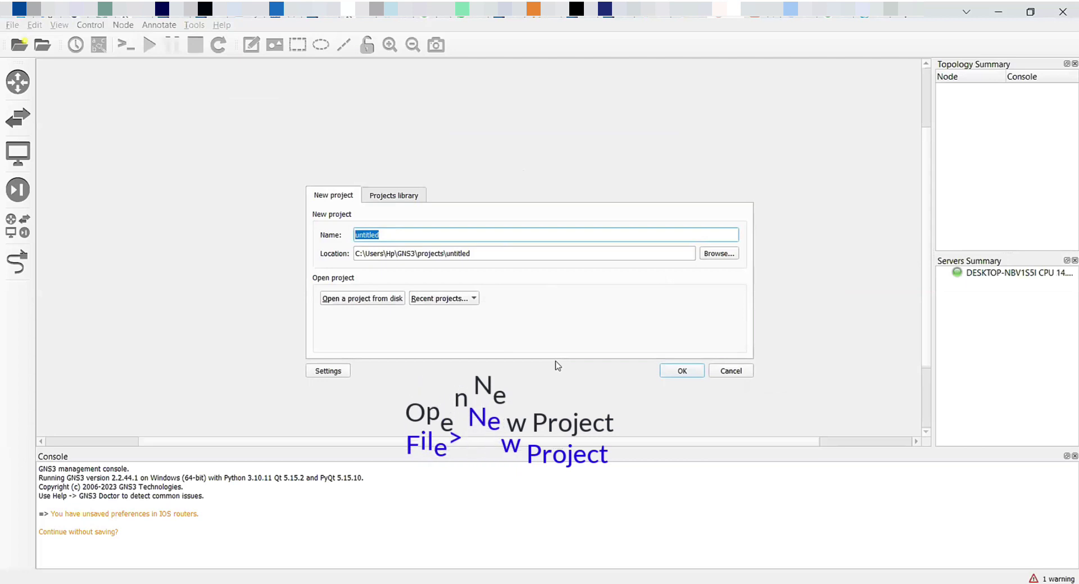
{"action": "type", "text": "F"}
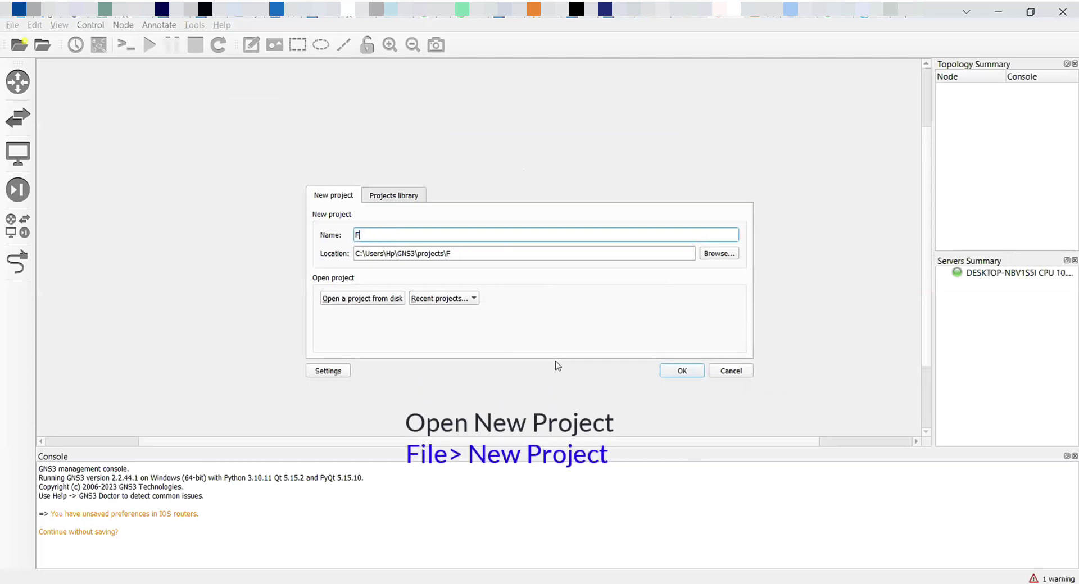
{"action": "type", "text": "irstlab"}
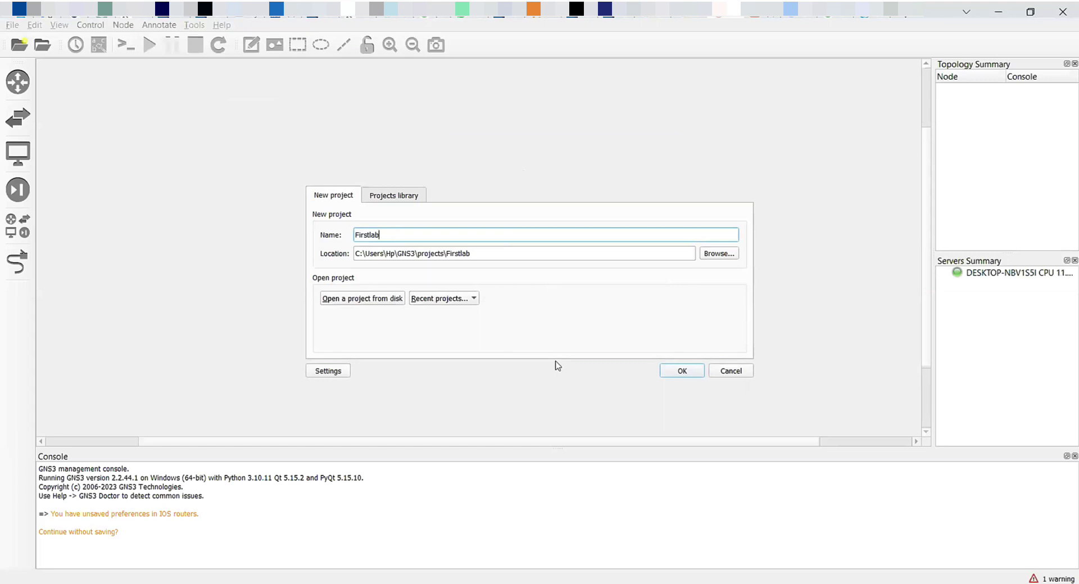
{"action": "left_click", "coordinate": [682, 372]}
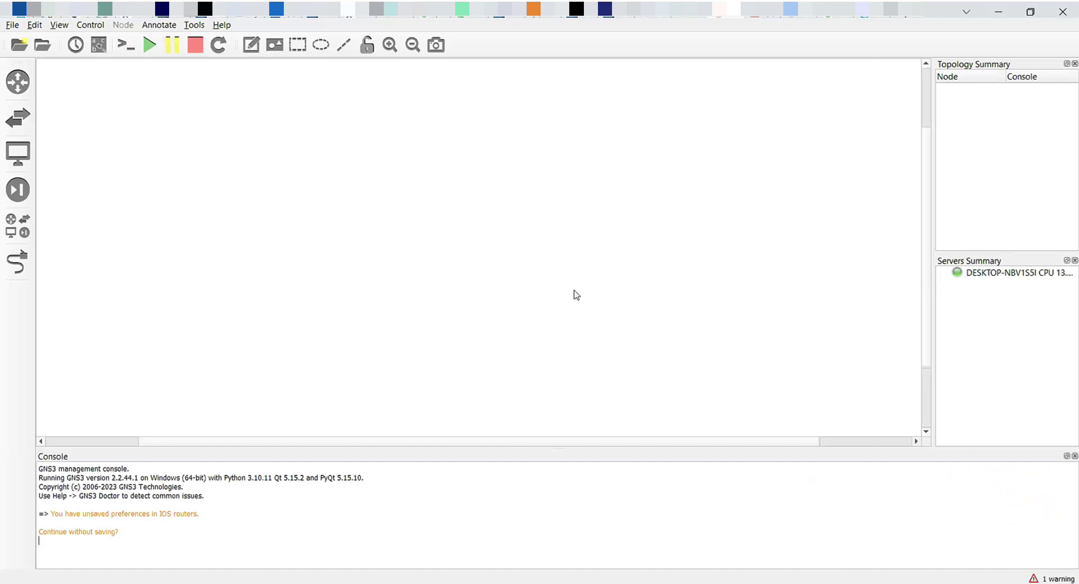
- Check the available routers for the c7200 template and display the list of all devices
{"action": "left_click", "coordinate": [18, 82]}
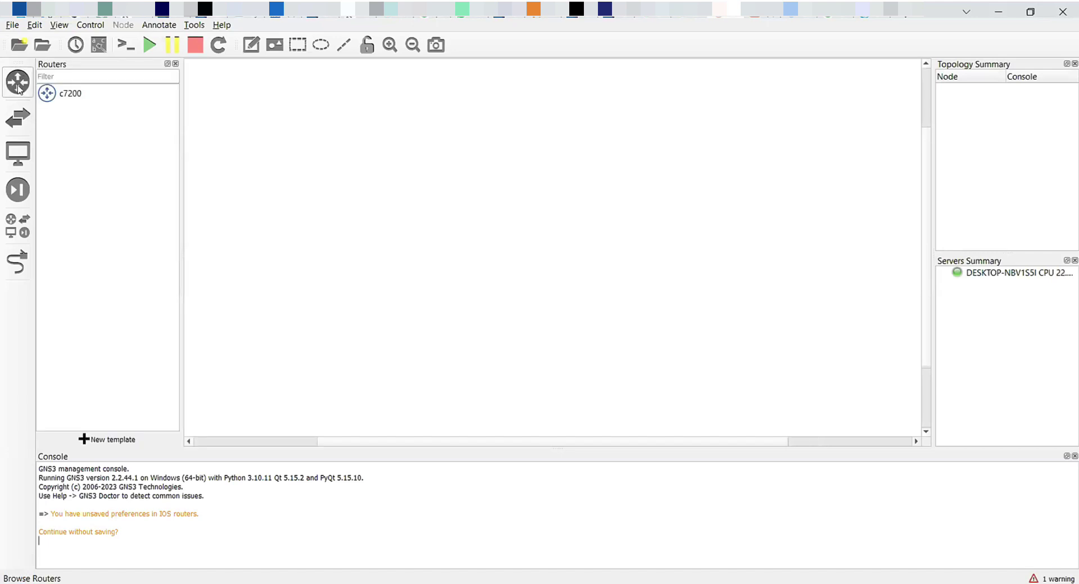
{"action": "left_click", "coordinate": [75, 96]}
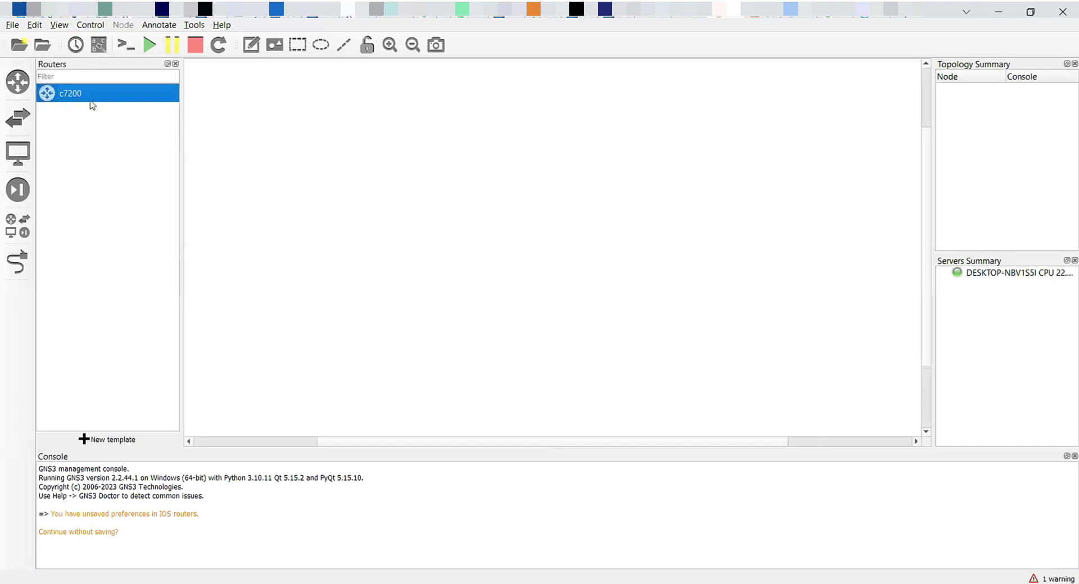
{"action": "left_click", "coordinate": [32, 88]}
{"action": "left_click", "coordinate": [18, 233]}
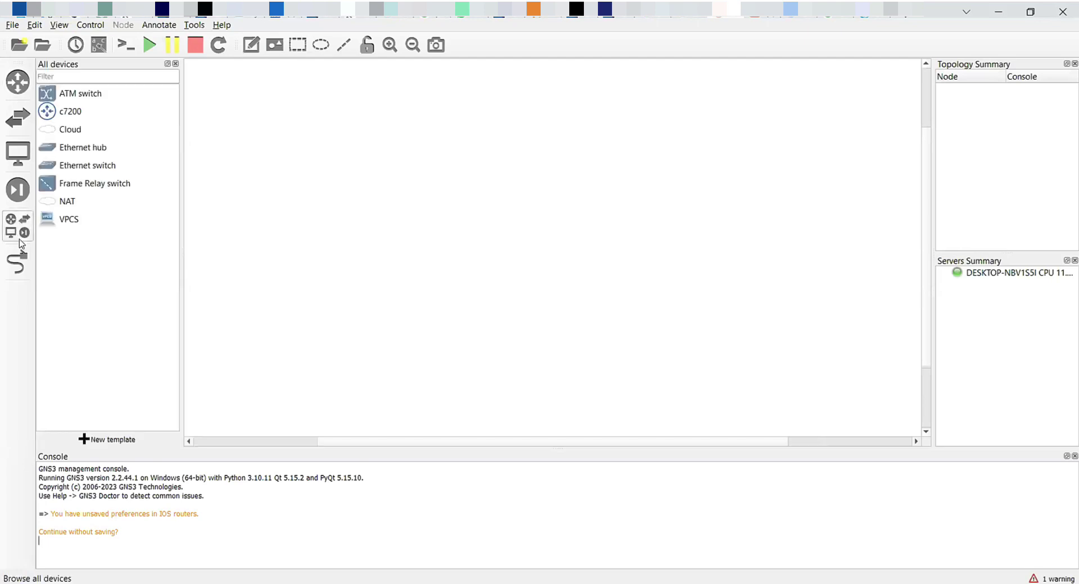
- Place a c7200 router on the empty workspace and an Ethernet switch below it
{"action": "left_click", "coordinate": [79, 118]}
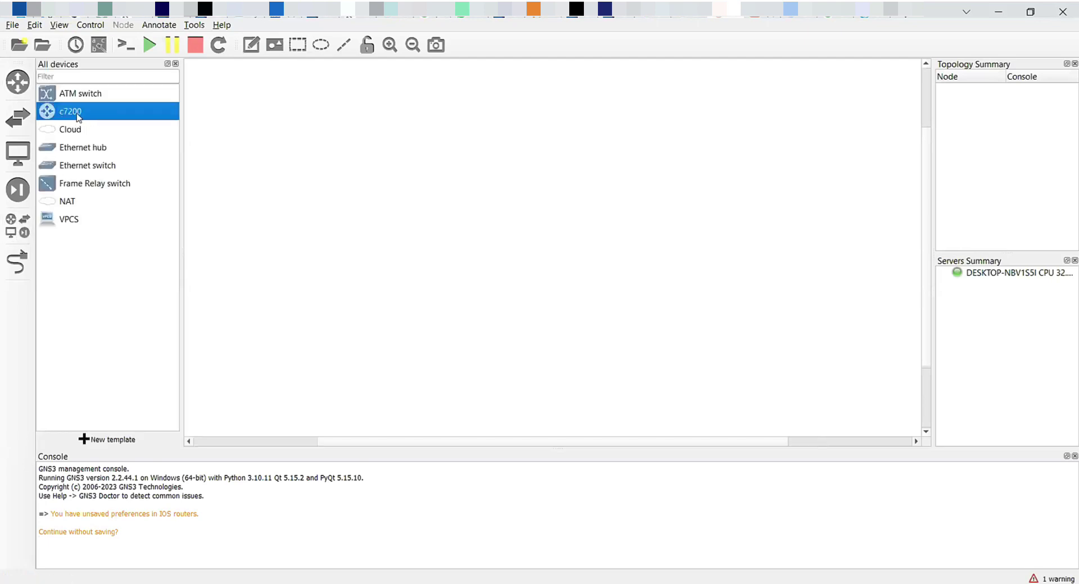
{"action": "left_click_drag", "start_coordinate": [78, 116], "coordinate": [394, 163]}
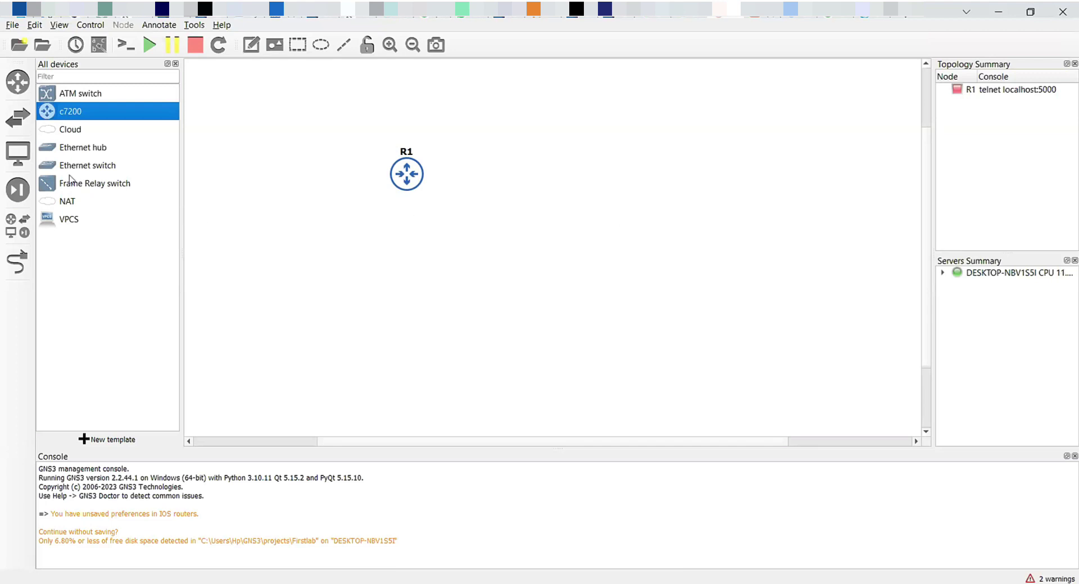
{"action": "left_click_drag", "start_coordinate": [69, 167], "coordinate": [413, 268]}
{"action": "left_click", "coordinate": [517, 289]}
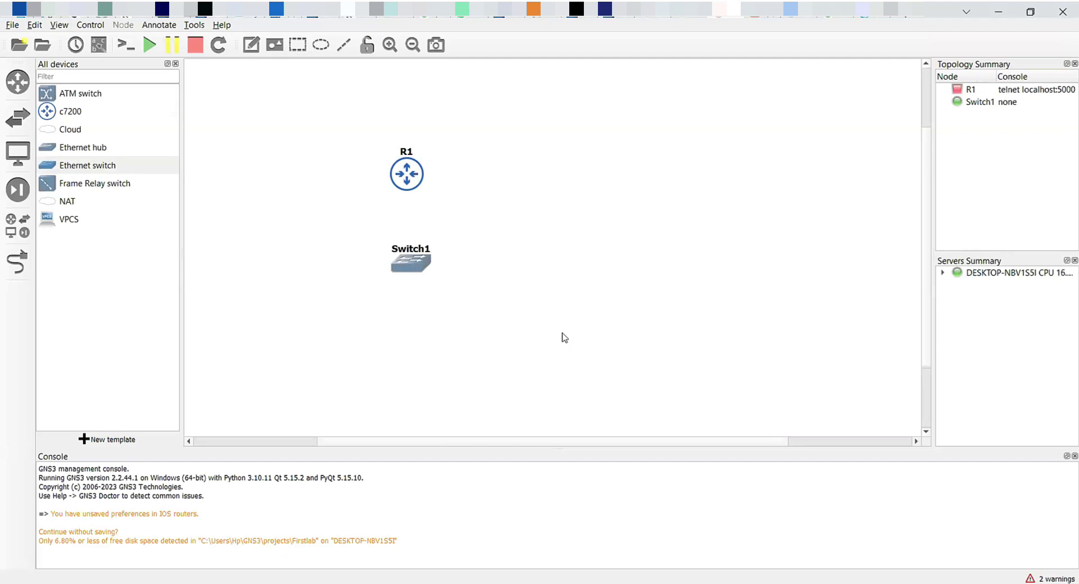
- Add three VPCS hosts in a row below the switch and align the router and switch above the middle host
{"action": "left_click_drag", "start_coordinate": [69, 220], "coordinate": [356, 325]}
{"action": "left_click", "coordinate": [364, 331]}
{"action": "left_click", "coordinate": [494, 335]}
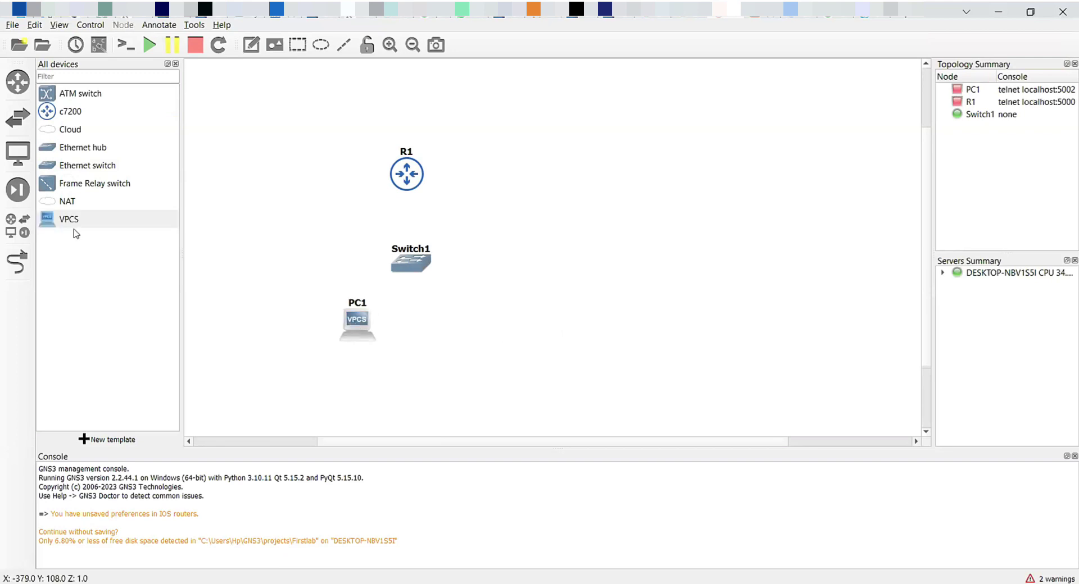
{"action": "left_click_drag", "start_coordinate": [72, 224], "coordinate": [469, 325]}
{"action": "left_click_drag", "start_coordinate": [357, 322], "coordinate": [326, 346]}
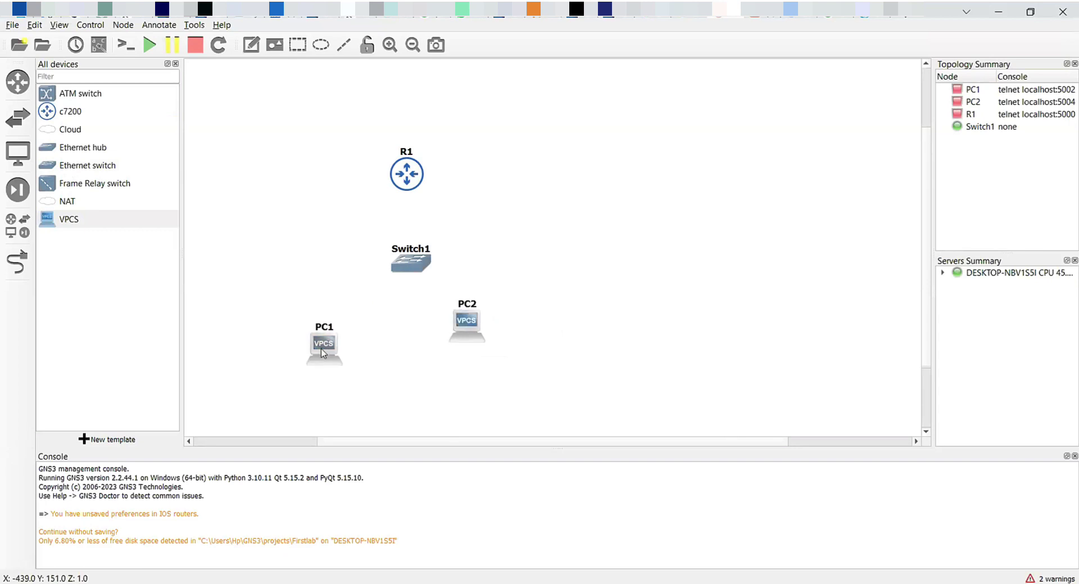
{"action": "left_click_drag", "start_coordinate": [473, 329], "coordinate": [487, 354]}
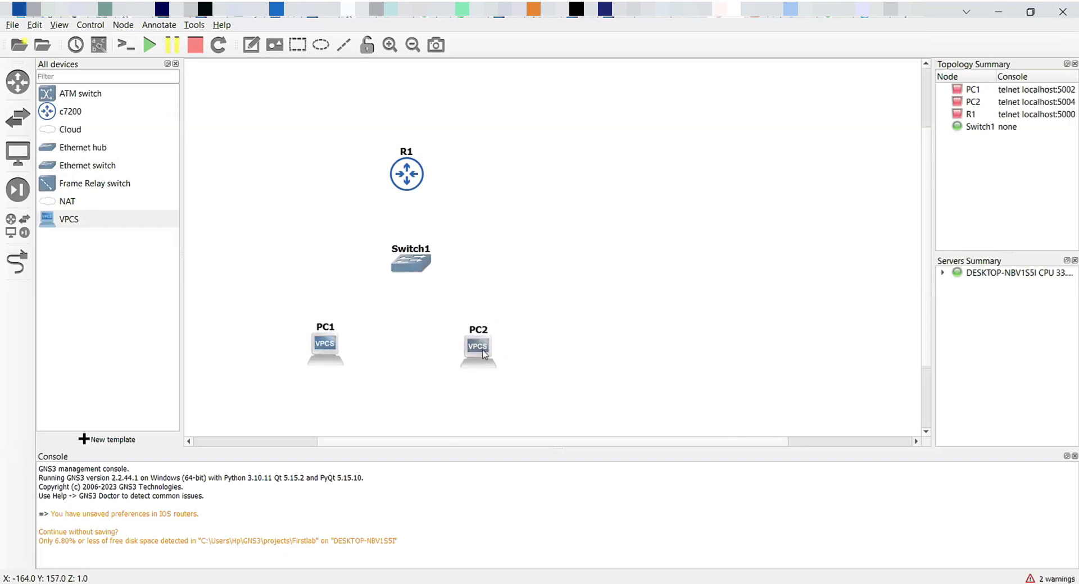
{"action": "left_click", "coordinate": [595, 329]}
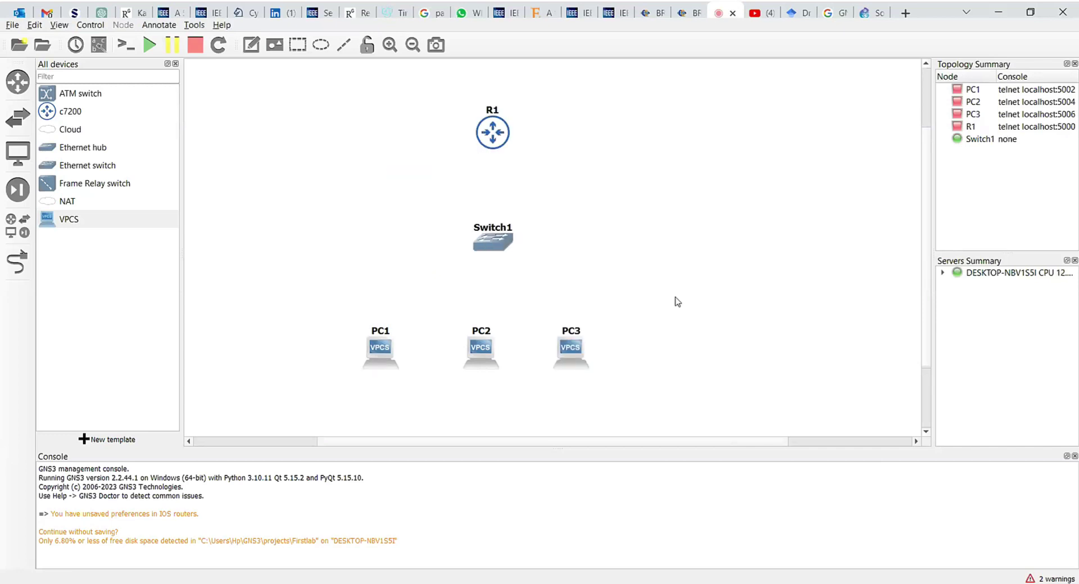
- Start adding links and connect router R1's f0/0 interface to port e0 of Switch1
{"action": "left_click", "coordinate": [17, 270]}
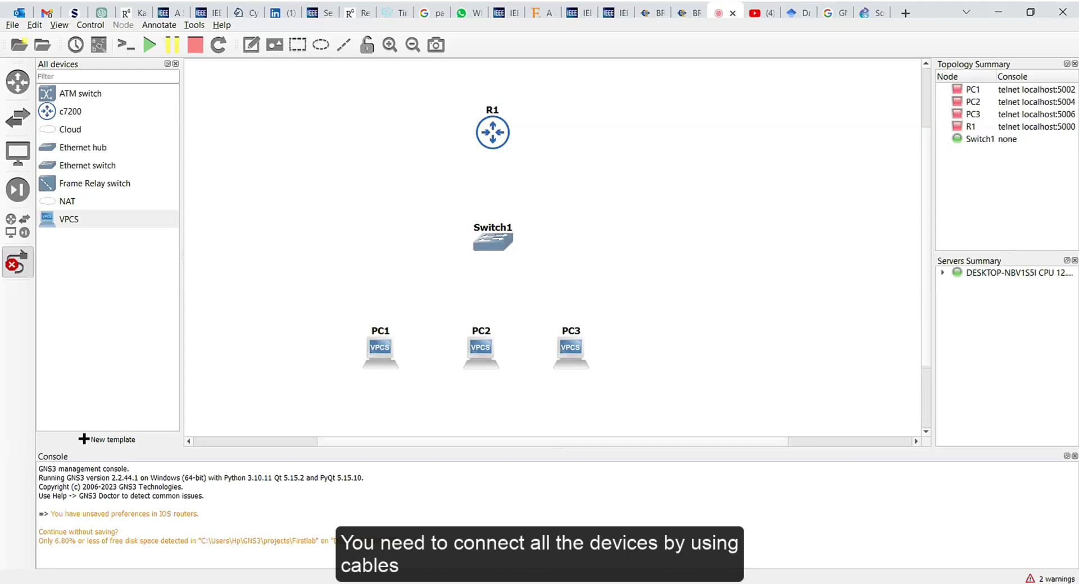
{"action": "left_click", "coordinate": [494, 134]}
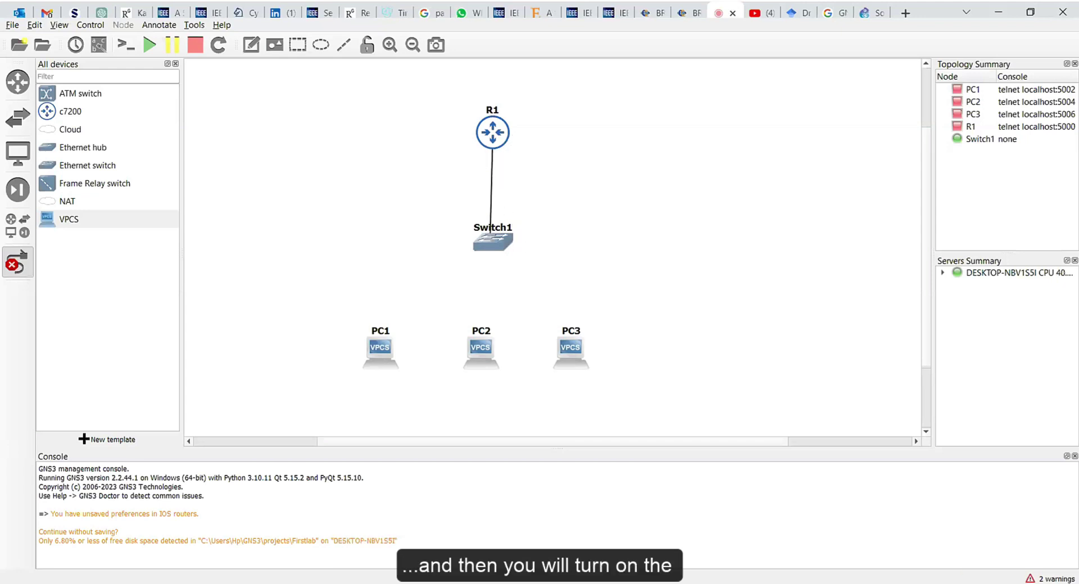
{"action": "left_click", "coordinate": [509, 251]}
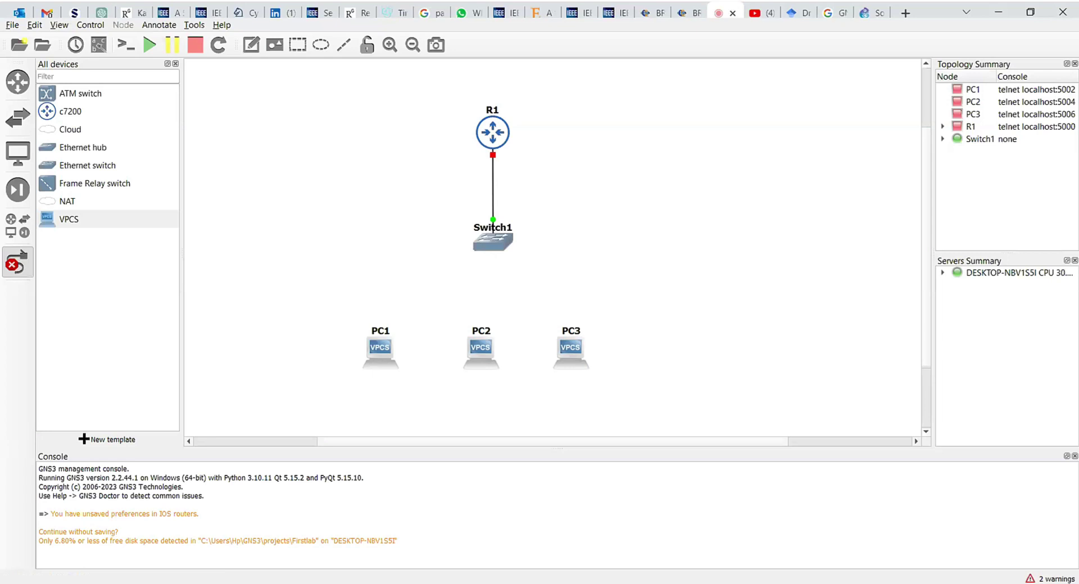
- Link the e0 interfaces of PC1, PC2 and PC3 to ports e1, e2 and e3 of Switch1
{"action": "left_click", "coordinate": [381, 350]}
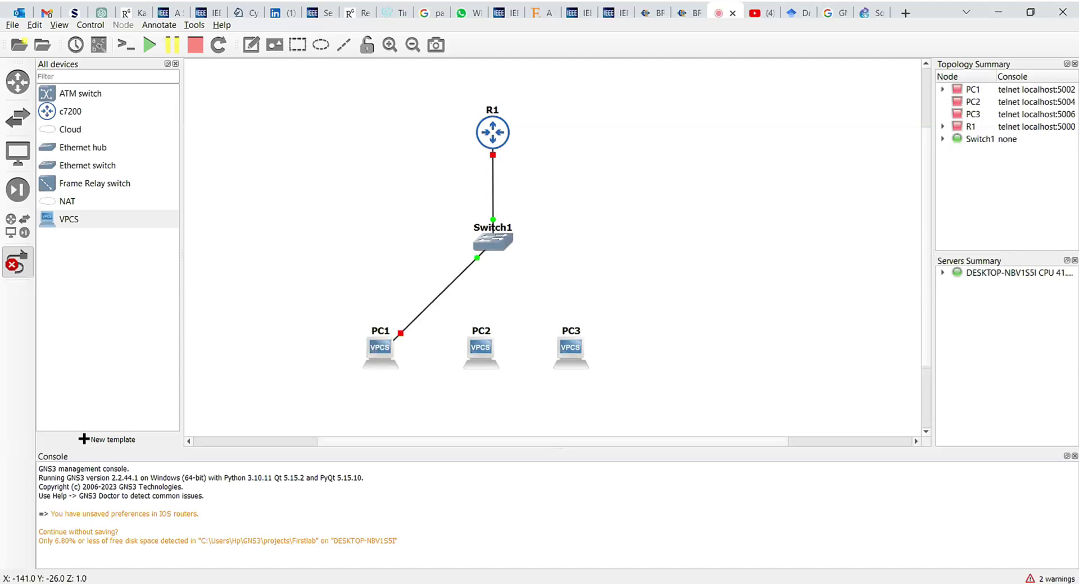
{"action": "left_click", "coordinate": [493, 240]}
{"action": "left_click", "coordinate": [481, 348]}
{"action": "left_click", "coordinate": [494, 242]}
{"action": "left_click", "coordinate": [574, 357]}
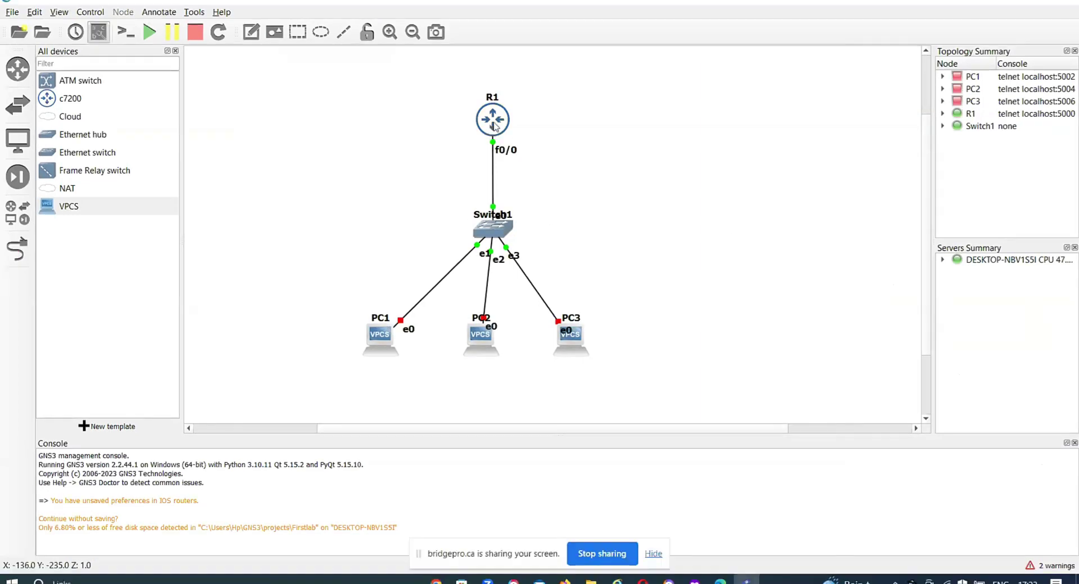
- Start router R1
{"action": "right_click", "coordinate": [493, 135]}
{"action": "left_click", "coordinate": [535, 147]}
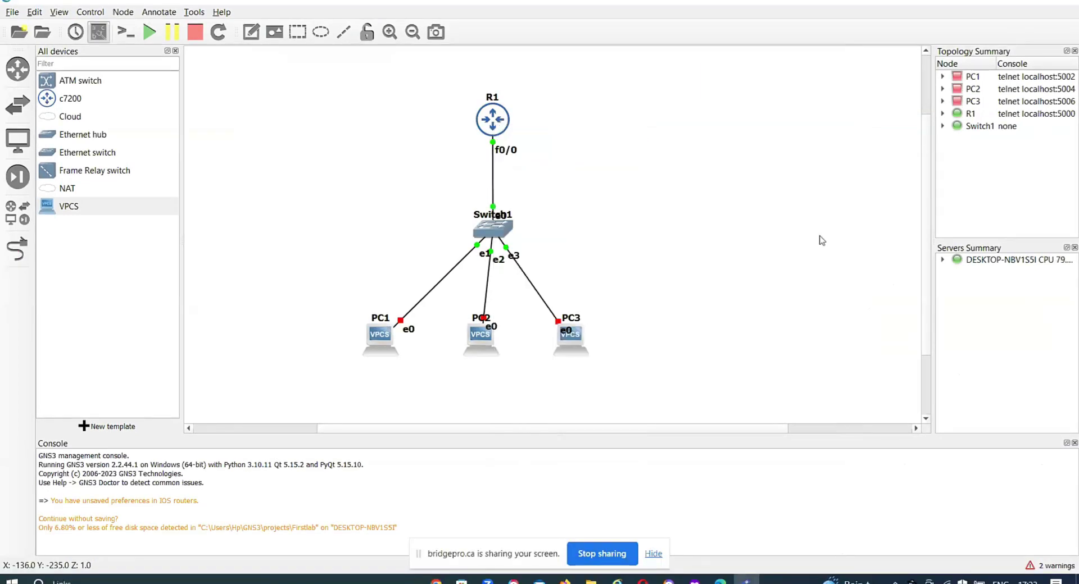